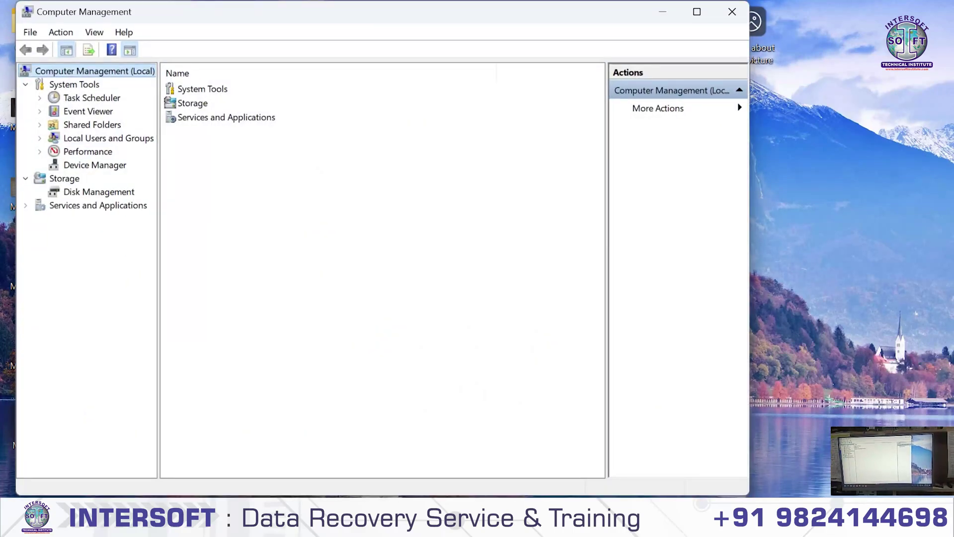
- Check Disk 5 in Disk Management without initializing it
{"action": "left_click", "coordinate": [98, 192]}
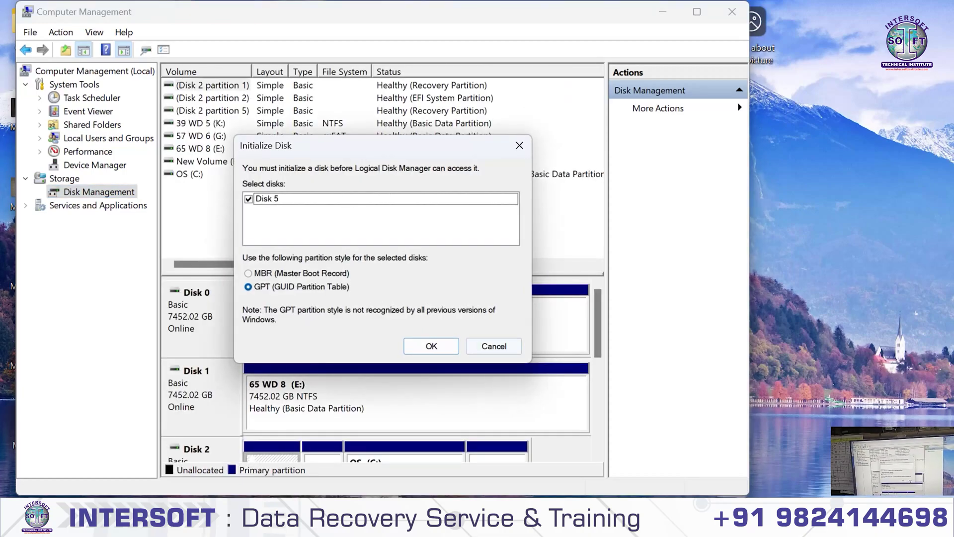
{"action": "left_click", "coordinate": [492, 345]}
{"action": "scroll", "coordinate": [378, 368], "scroll_direction": "down", "scroll_amount": 5}
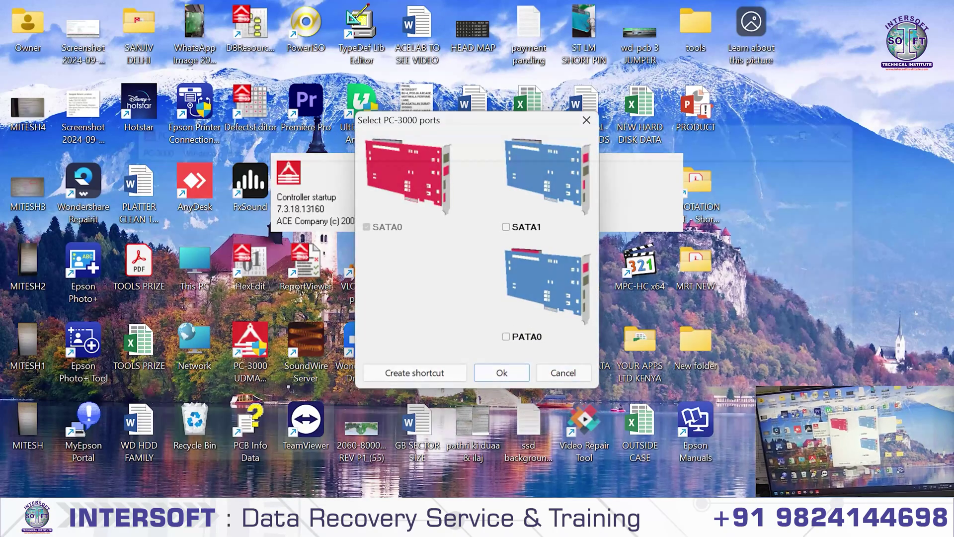
- Start PC-3000 on port SATA0 and dismiss the Drive ID reading error
{"action": "key", "text": "Return"}
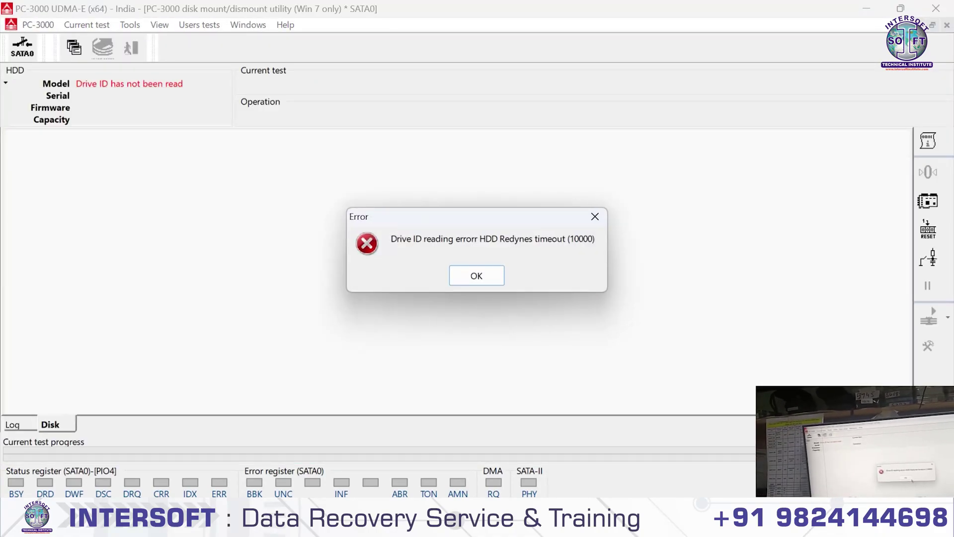
{"action": "left_click", "coordinate": [595, 217]}
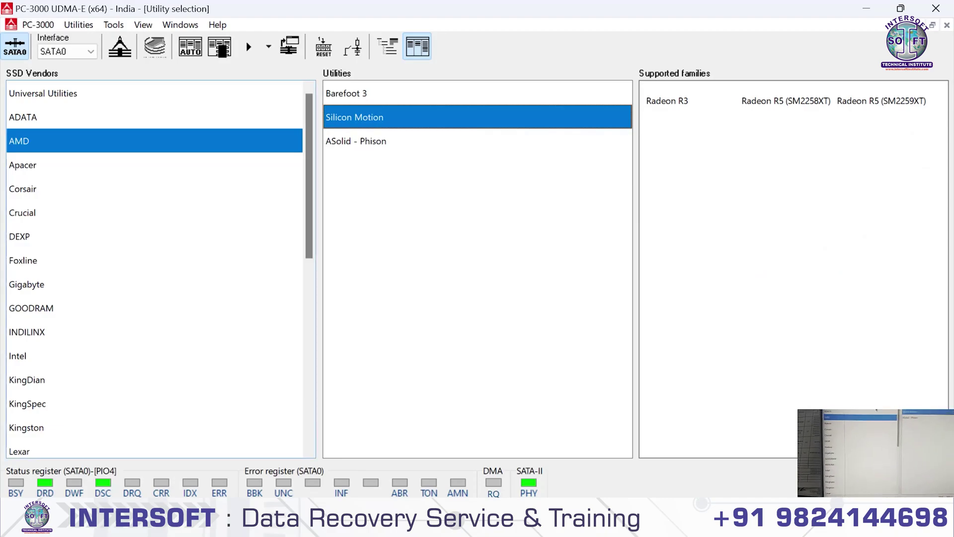
- Select the Lite-On Phison utility under the PS3111 controller and start it
{"action": "left_click", "coordinate": [219, 46]}
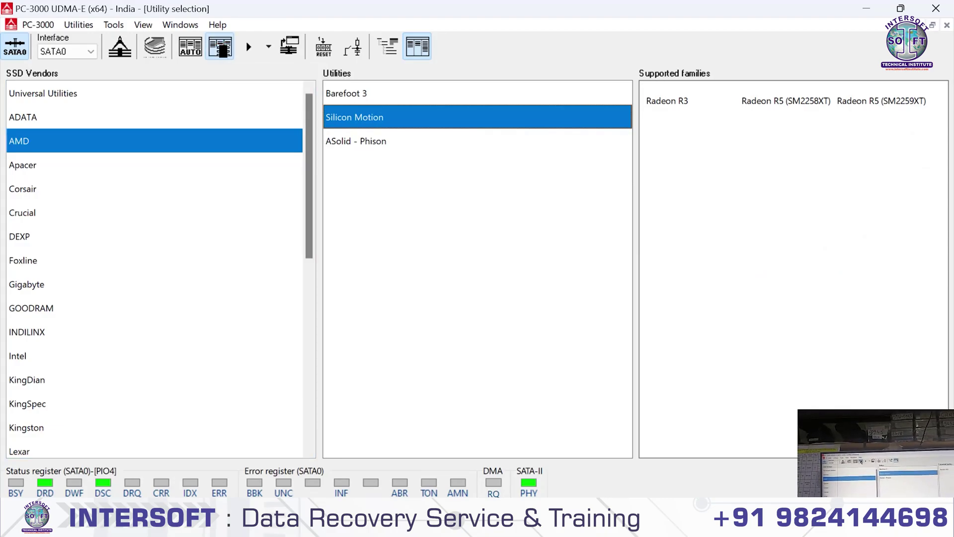
{"action": "scroll", "coordinate": [467, 248], "scroll_direction": "down", "scroll_amount": 15}
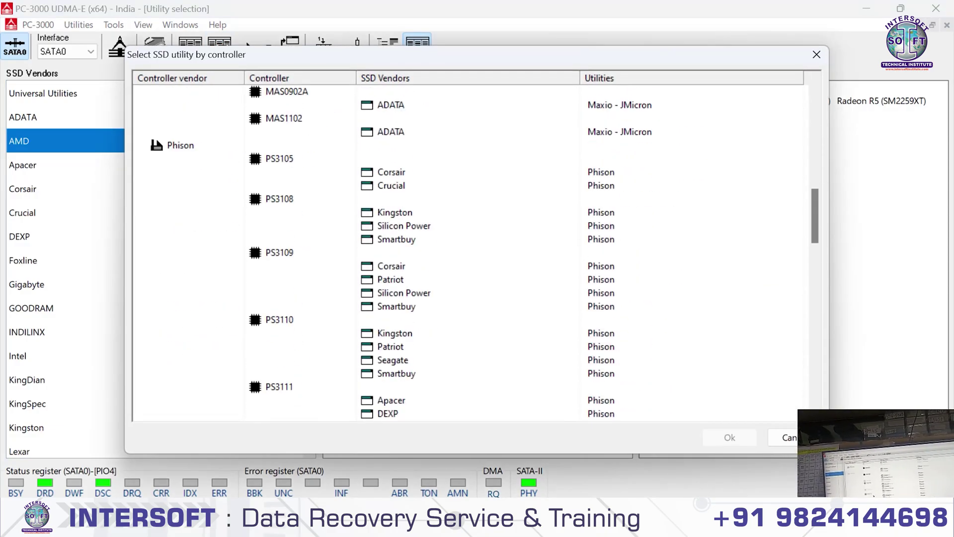
{"action": "left_click", "coordinate": [279, 226]}
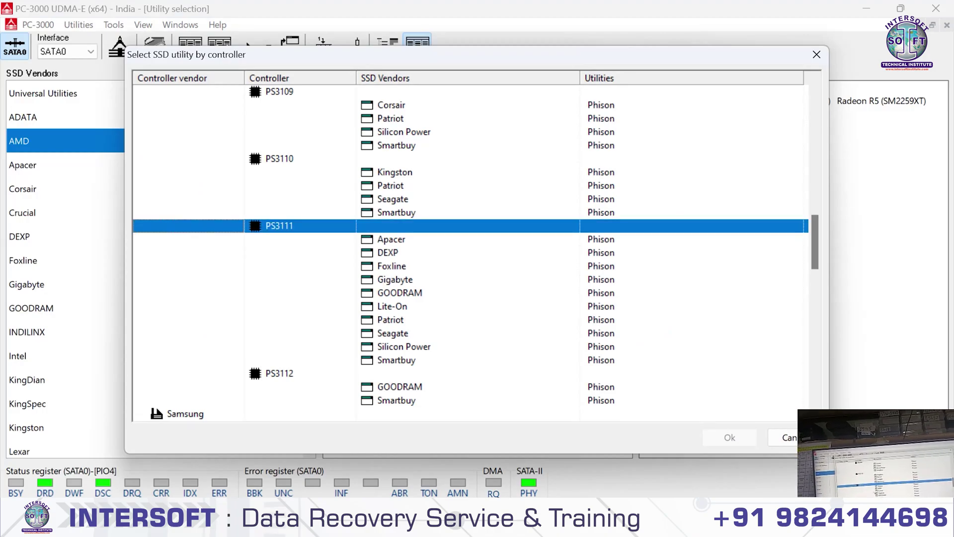
{"action": "left_click", "coordinate": [392, 306]}
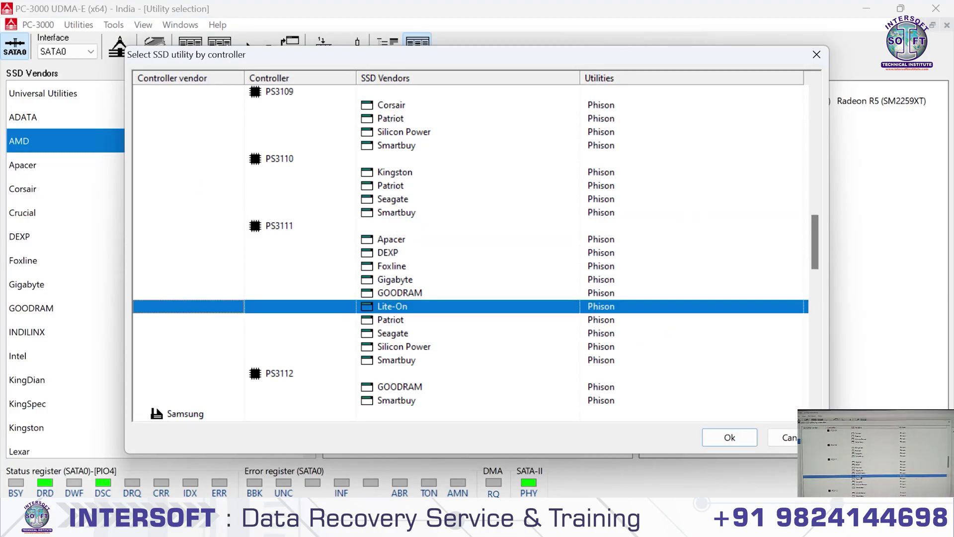
{"action": "key", "text": "Return"}
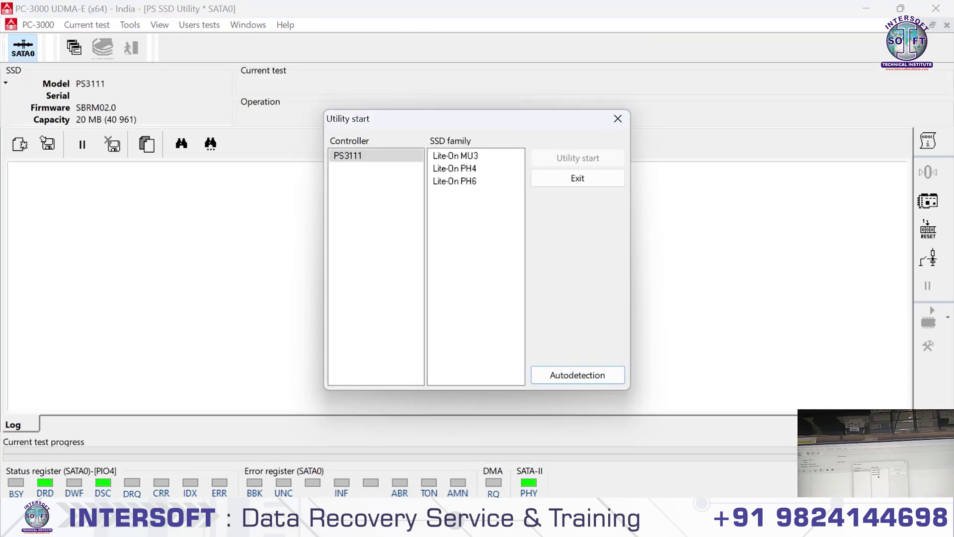
- Launch the utility for the Lite-On PH4 family and confirm uploading the 11.3 loader
{"action": "left_click", "coordinate": [454, 168]}
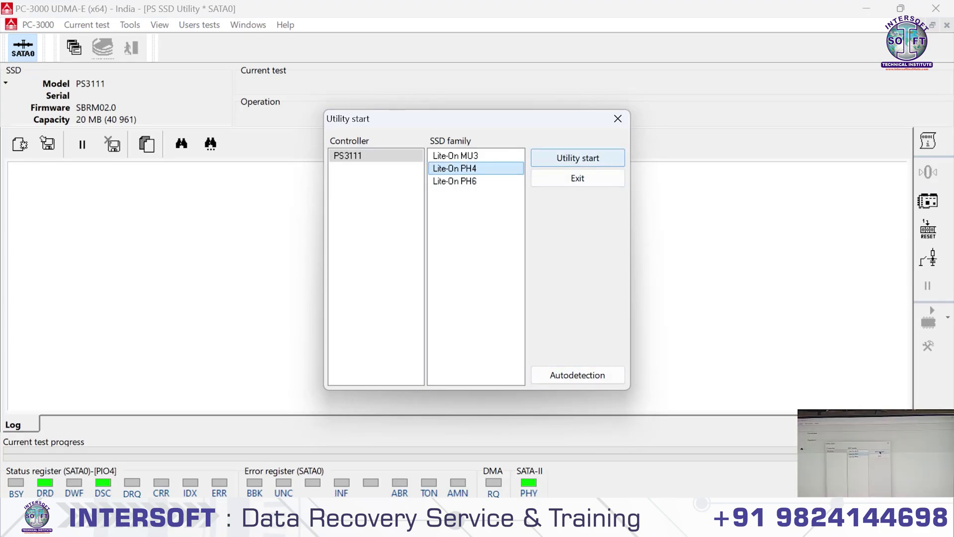
{"action": "left_click", "coordinate": [577, 158]}
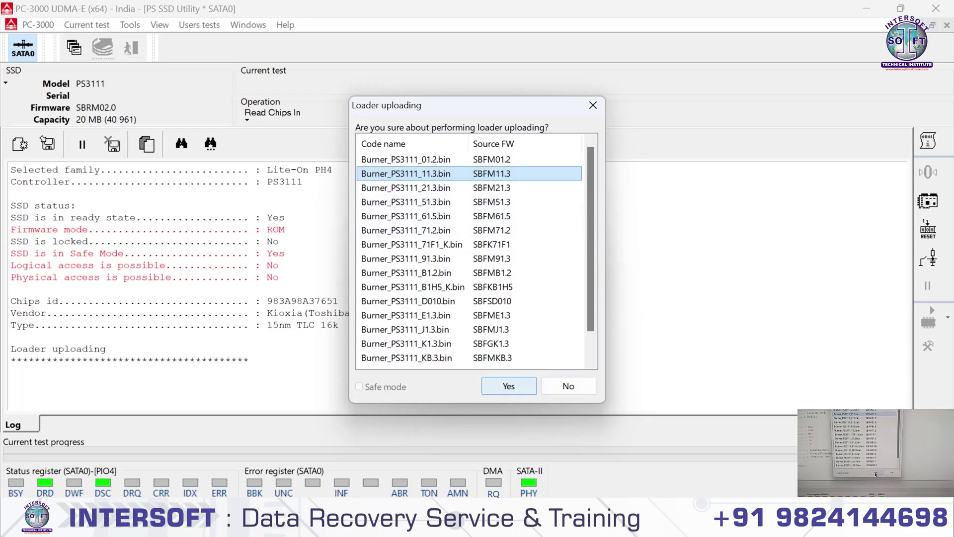
{"action": "left_click", "coordinate": [508, 385]}
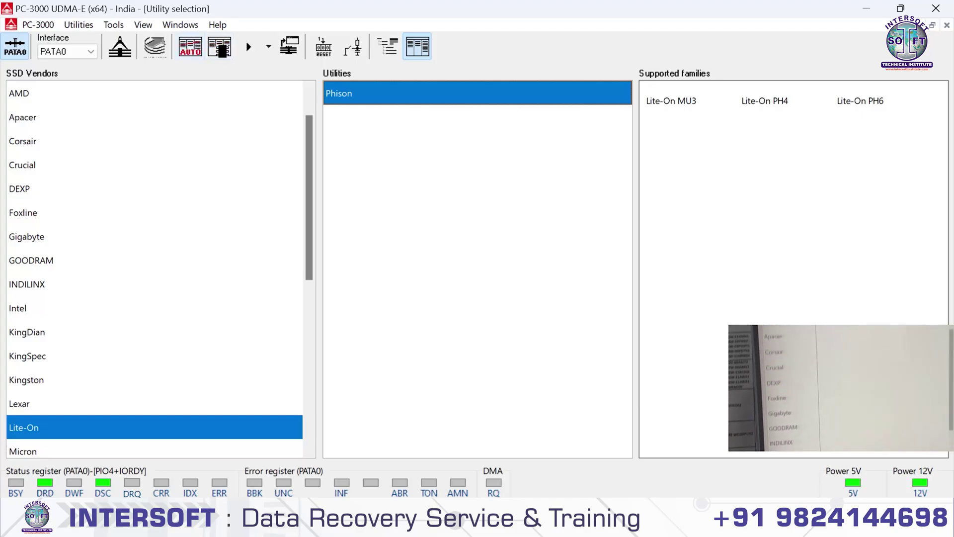
{"action": "left_click", "coordinate": [190, 47]}
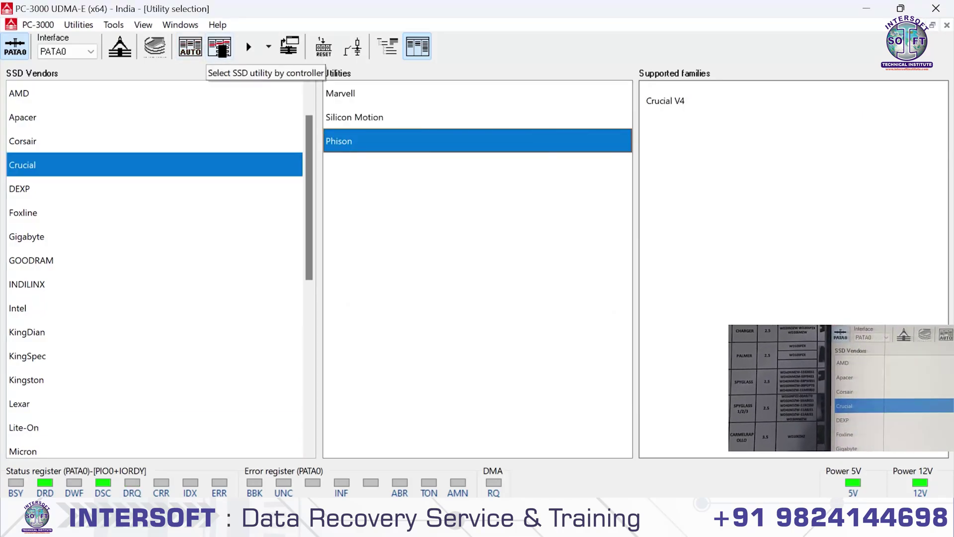
{"action": "left_click", "coordinate": [219, 50]}
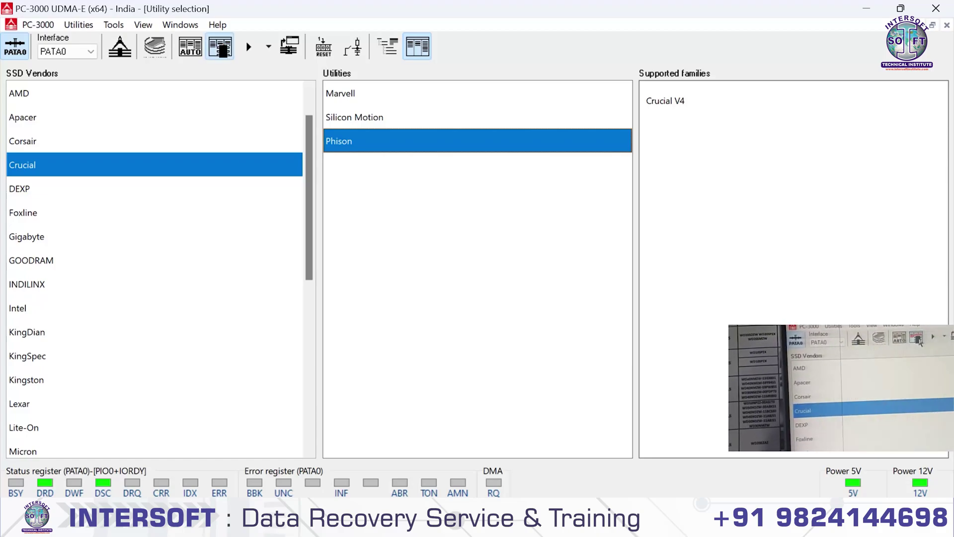
{"action": "scroll", "coordinate": [467, 248], "scroll_direction": "down", "scroll_amount": 15}
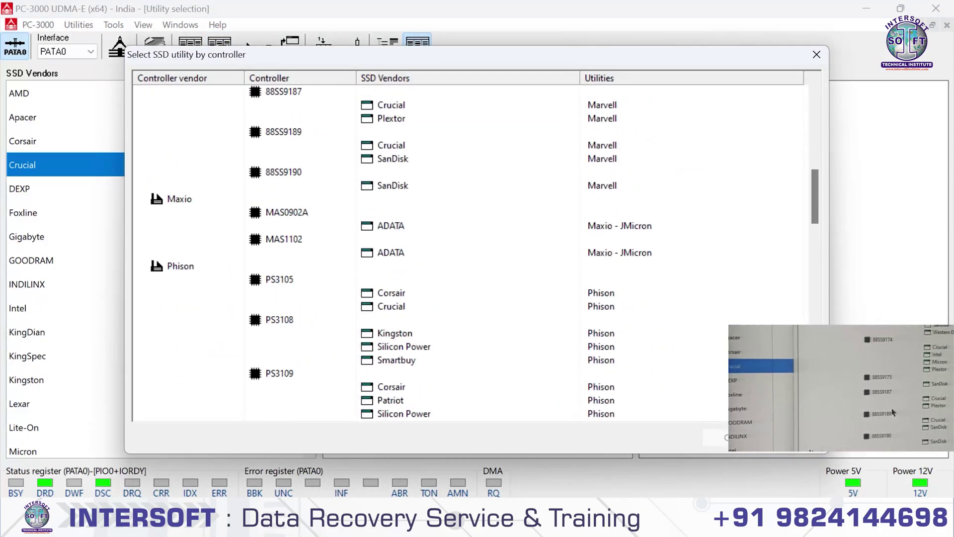
{"action": "double_click", "coordinate": [279, 185]}
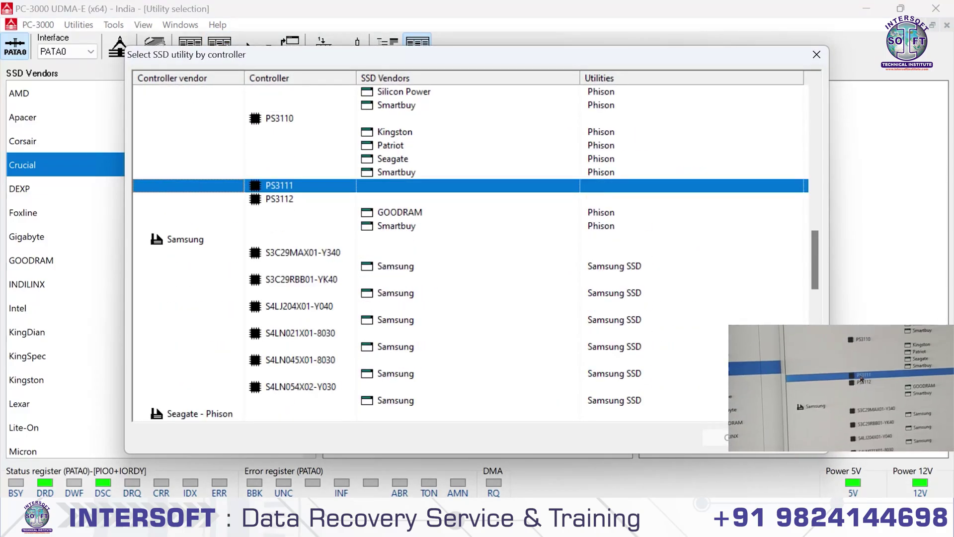
{"action": "double_click", "coordinate": [278, 185]}
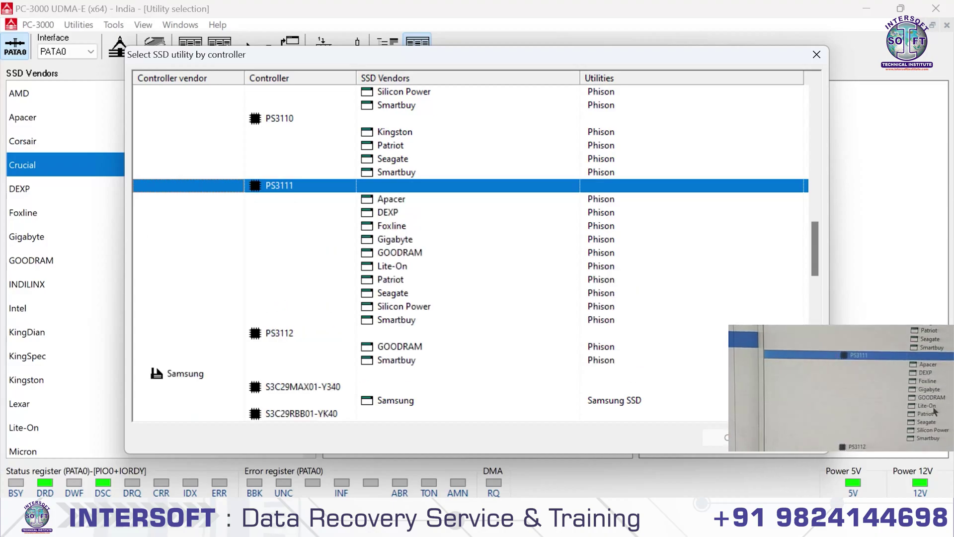
{"action": "left_click", "coordinate": [392, 265]}
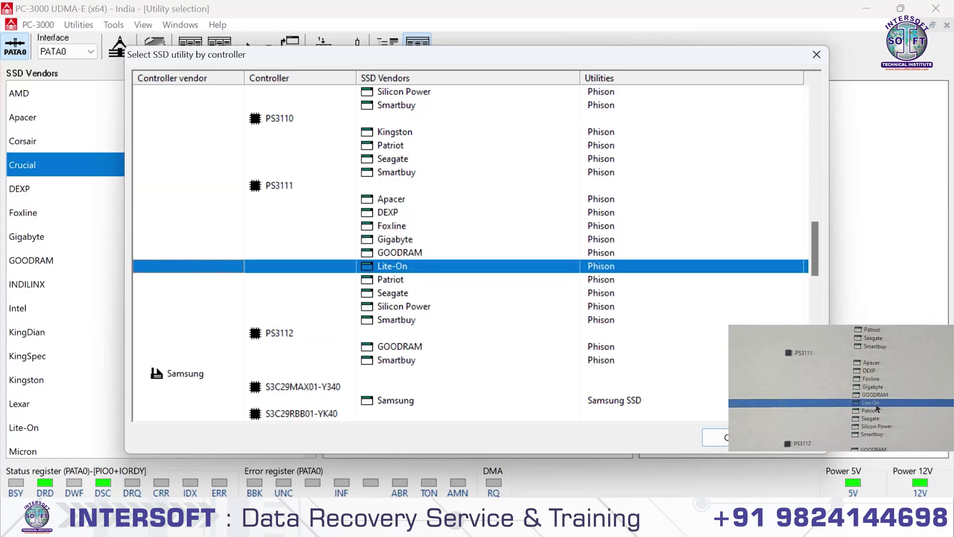
{"action": "key", "text": "Return"}
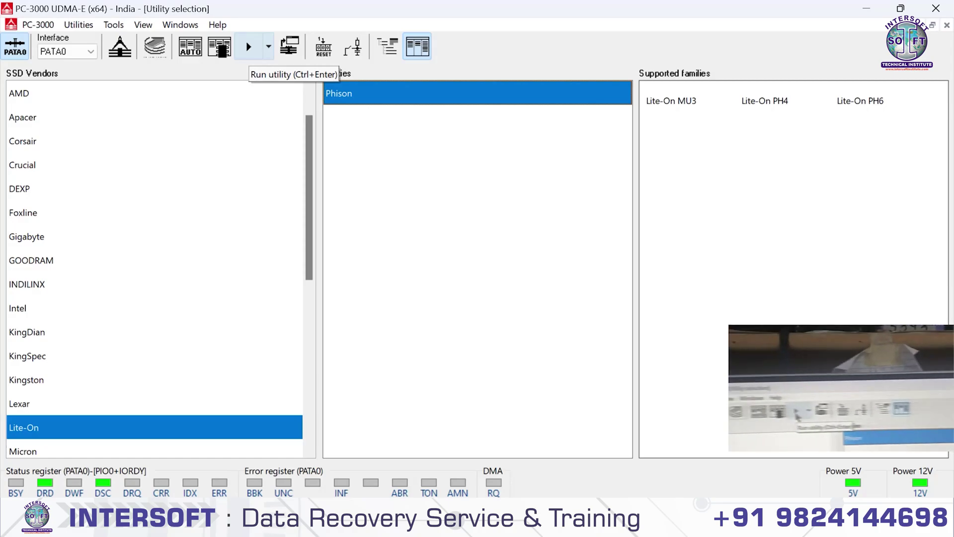
{"action": "left_click", "coordinate": [248, 47]}
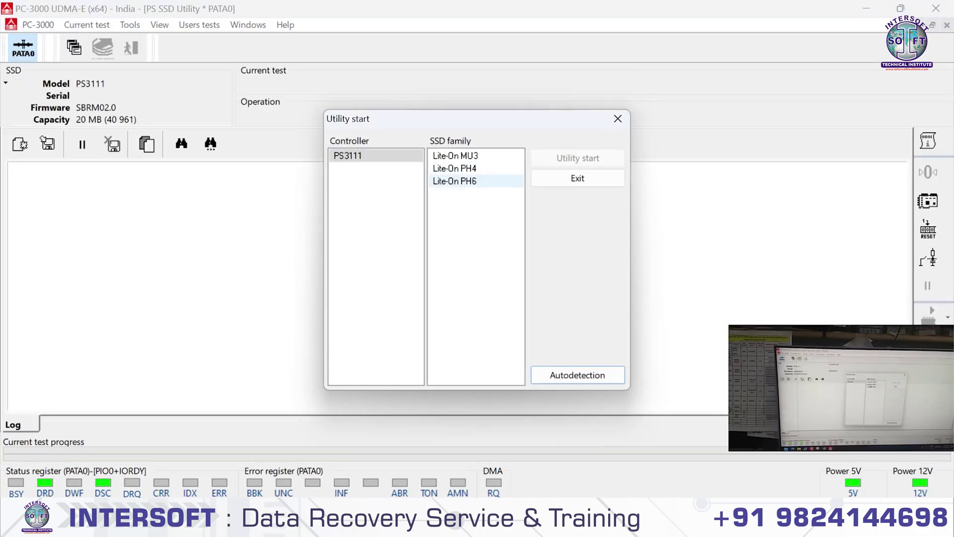
- Start the Phison utility with the Lite-On PH4 family selected
{"action": "left_click", "coordinate": [455, 168]}
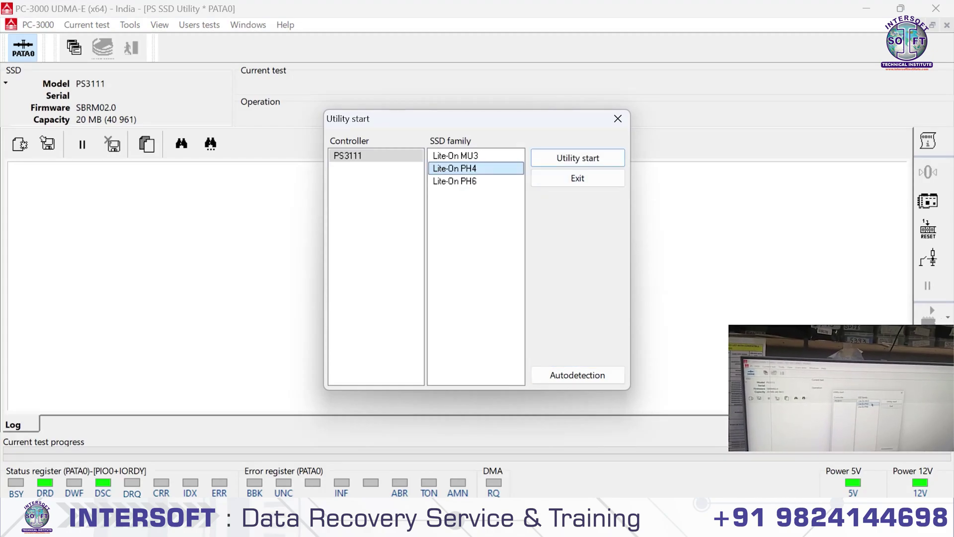
{"action": "left_click", "coordinate": [578, 375]}
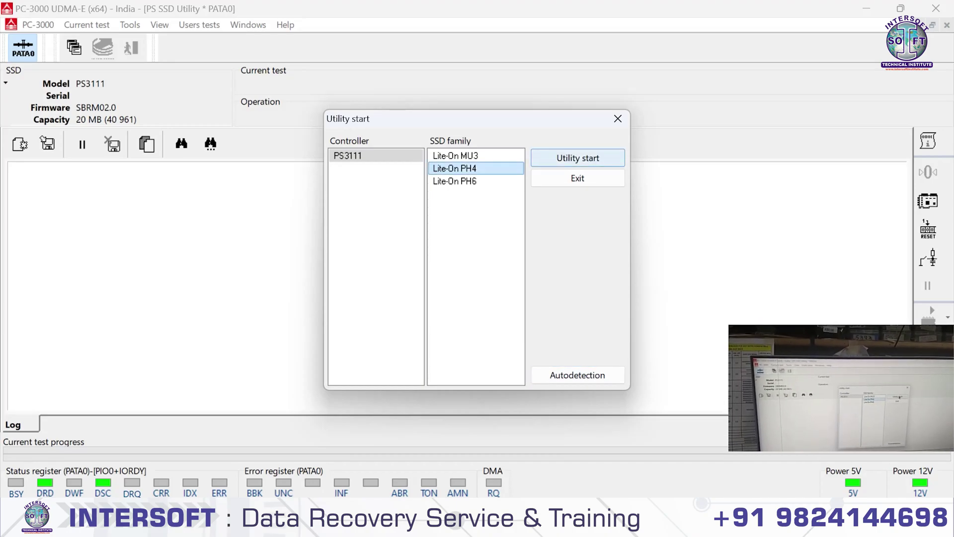
{"action": "key", "text": "Return"}
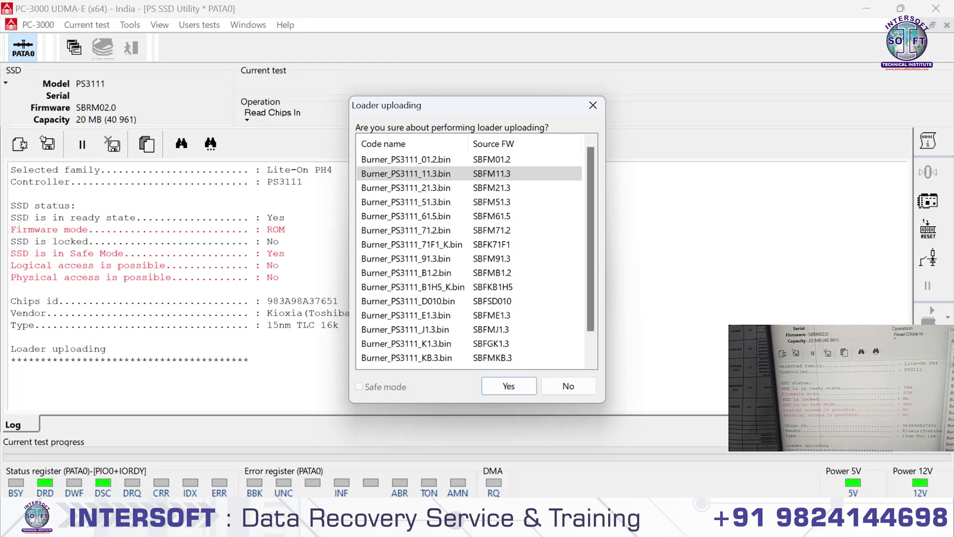
- Accept uploading the selected loader to the drive
{"action": "key", "text": "Return"}
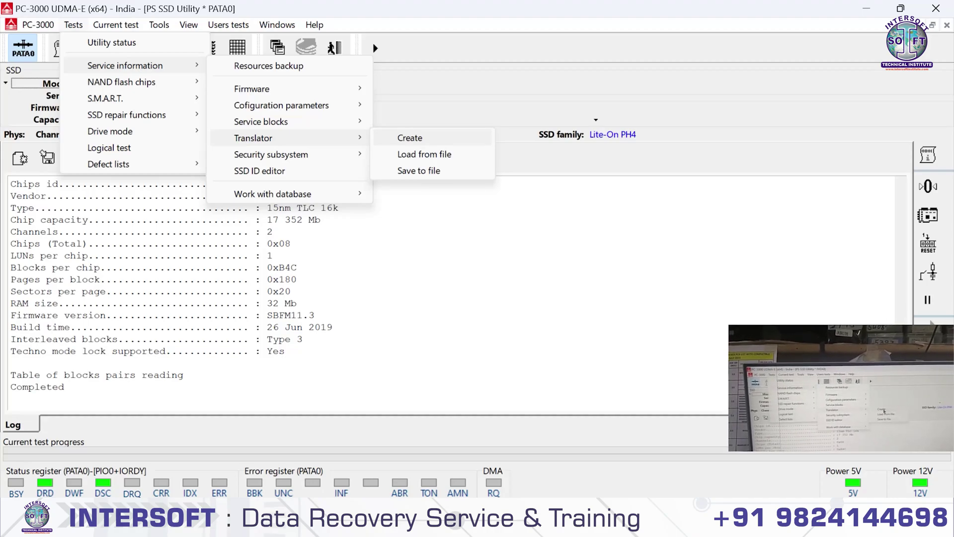
- Create the translator, then open the Data Extractor task manager
{"action": "left_click", "coordinate": [410, 138]}
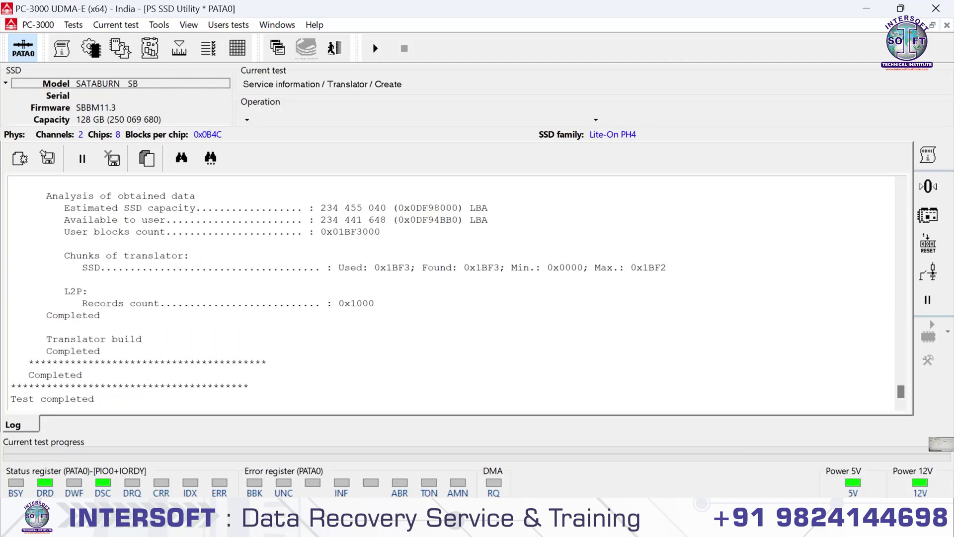
{"action": "left_click", "coordinate": [277, 48]}
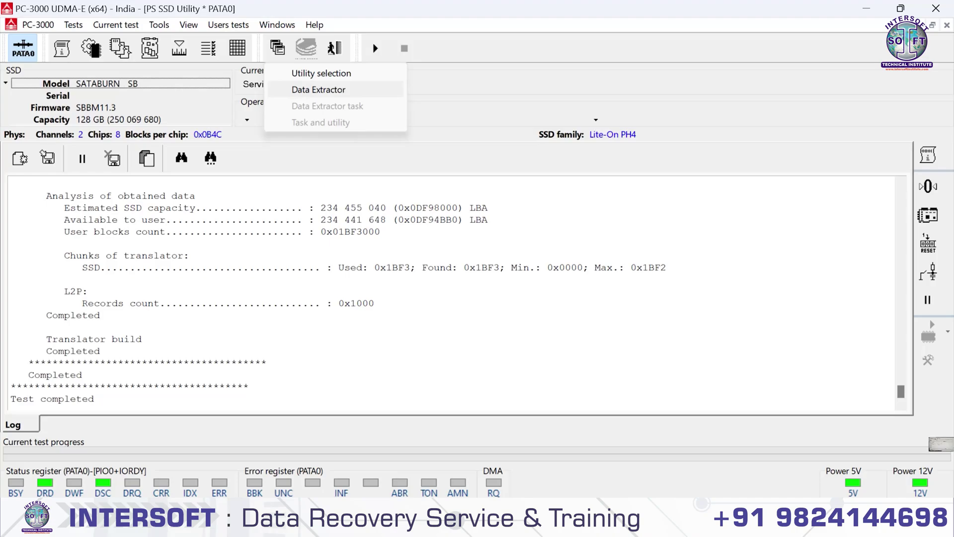
{"action": "left_click", "coordinate": [318, 90]}
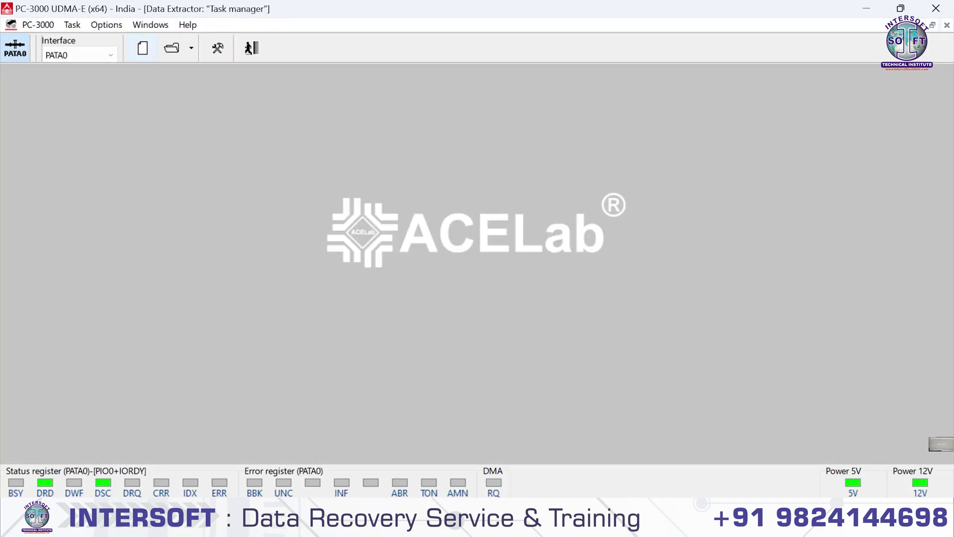
- Accept the default reading parameters and create a task named 1223
{"action": "left_click", "coordinate": [142, 48]}
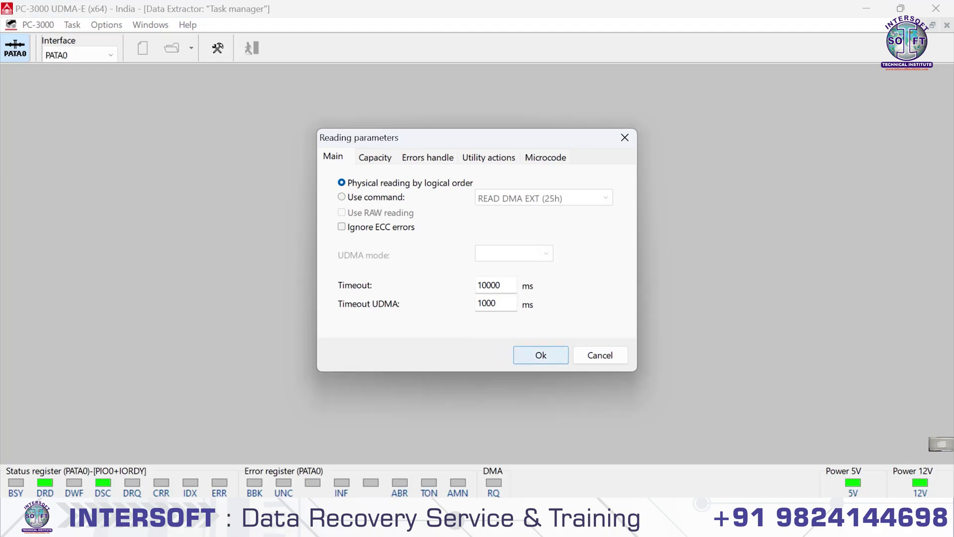
{"action": "left_click", "coordinate": [541, 355]}
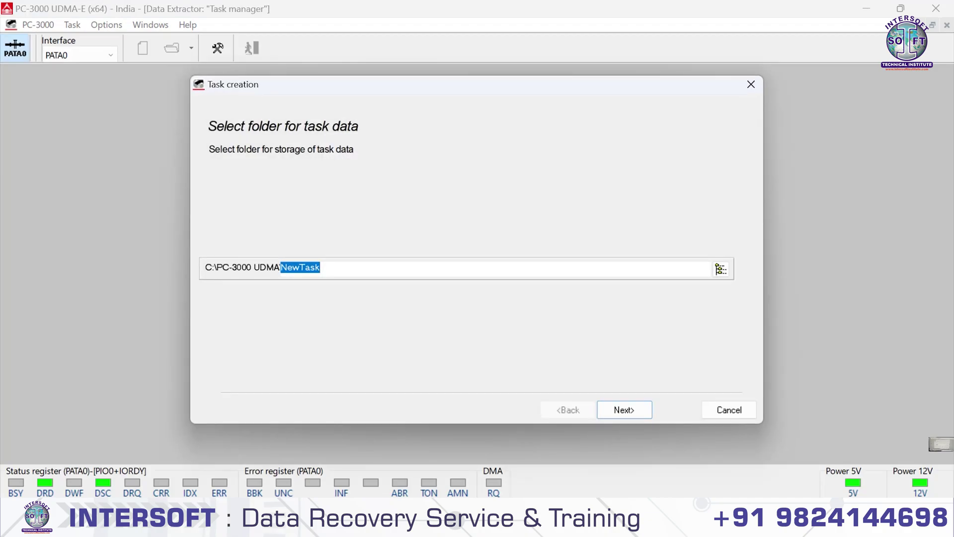
{"action": "type", "text": "1223"}
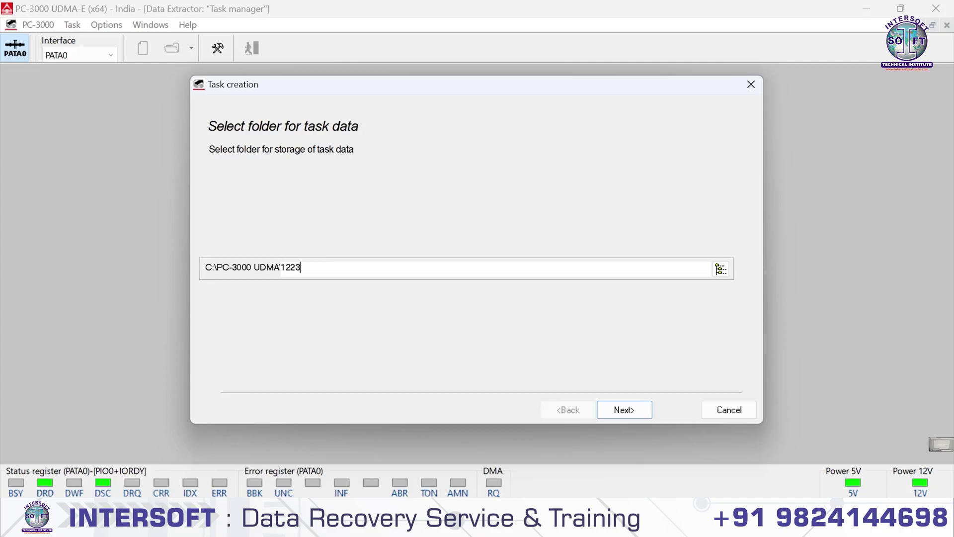
{"action": "key", "text": "Return"}
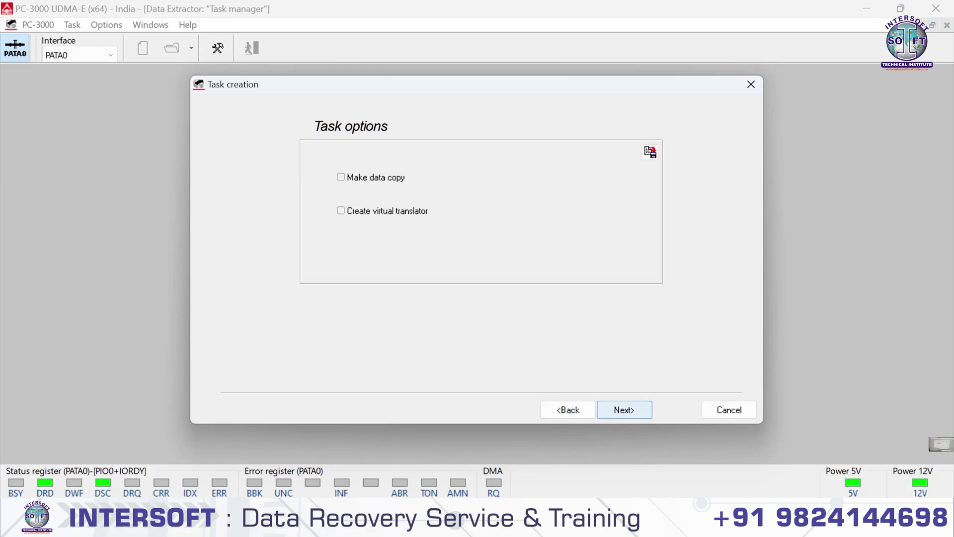
{"action": "key", "text": "Return"}
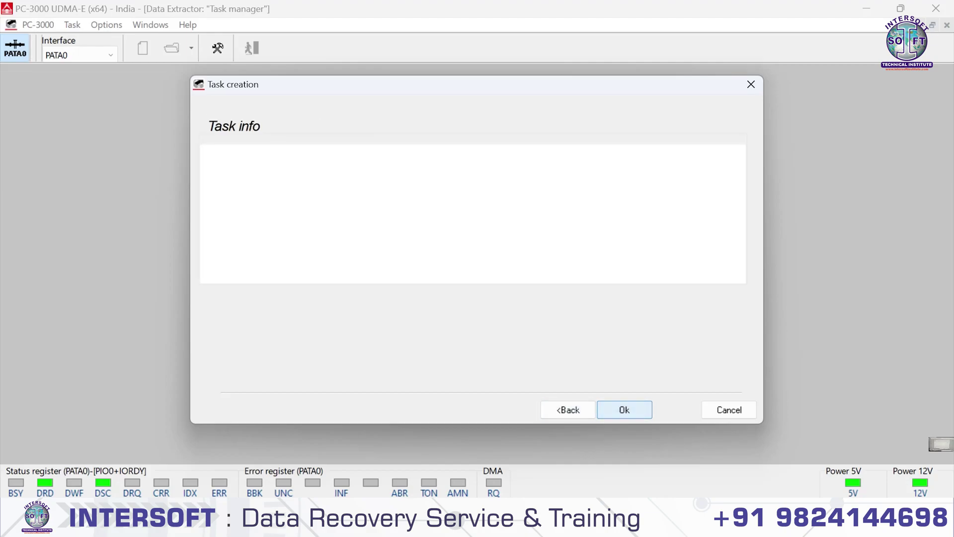
{"action": "key", "text": "Return"}
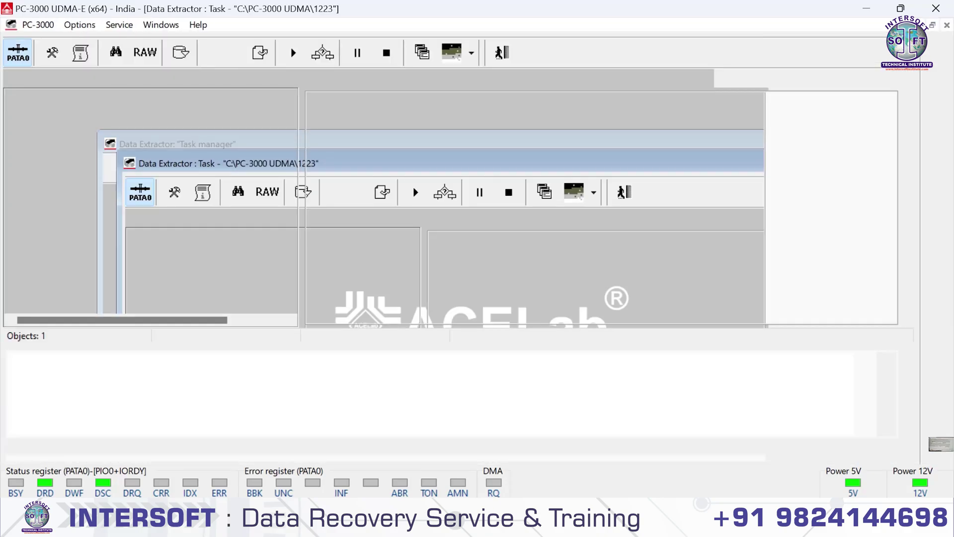
- Expand the SATABURN drive down to the Root folders of logical partition 1's NTFS volume
{"action": "key", "text": "Right"}
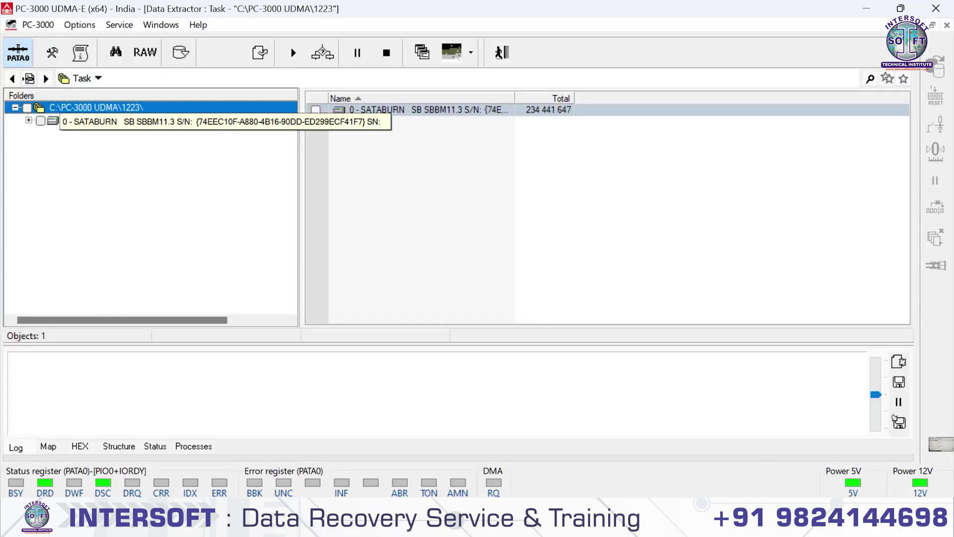
{"action": "key", "text": "Down"}
{"action": "key", "text": "Right"}
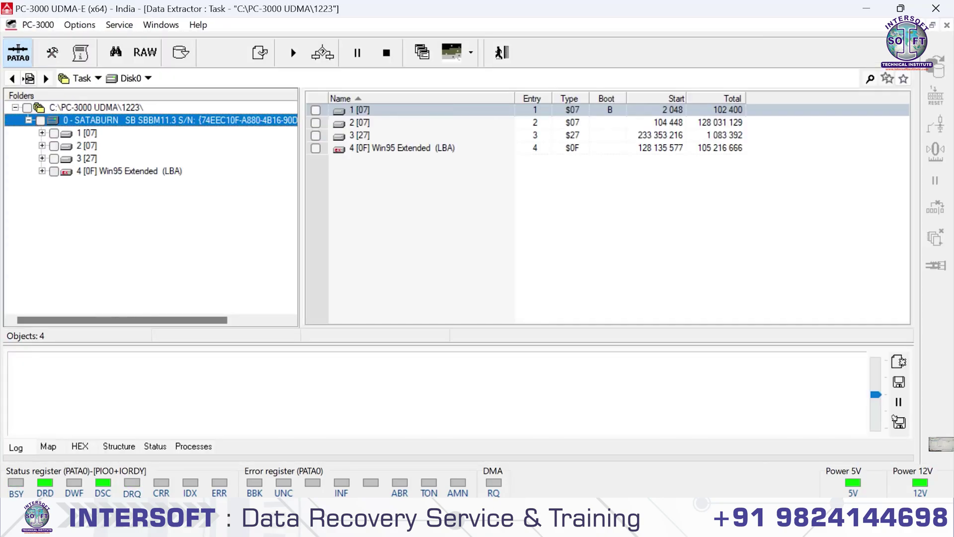
{"action": "key", "text": "Down"}
{"action": "key", "text": "Down"}
{"action": "key", "text": "Down"}
{"action": "key", "text": "Down"}
{"action": "key", "text": "Right"}
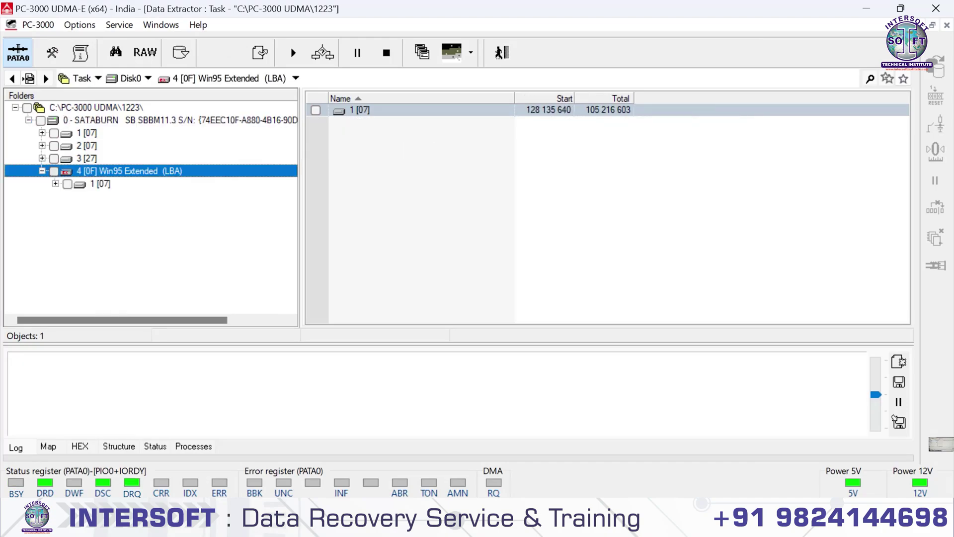
{"action": "key", "text": "Down"}
{"action": "key", "text": "Right"}
{"action": "key", "text": "Down"}
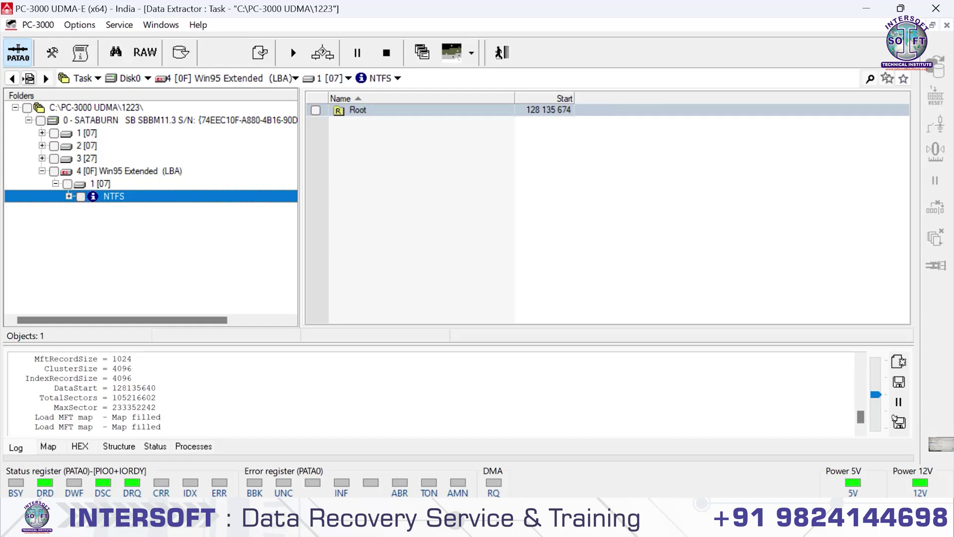
{"action": "key", "text": "Right"}
{"action": "key", "text": "Down"}
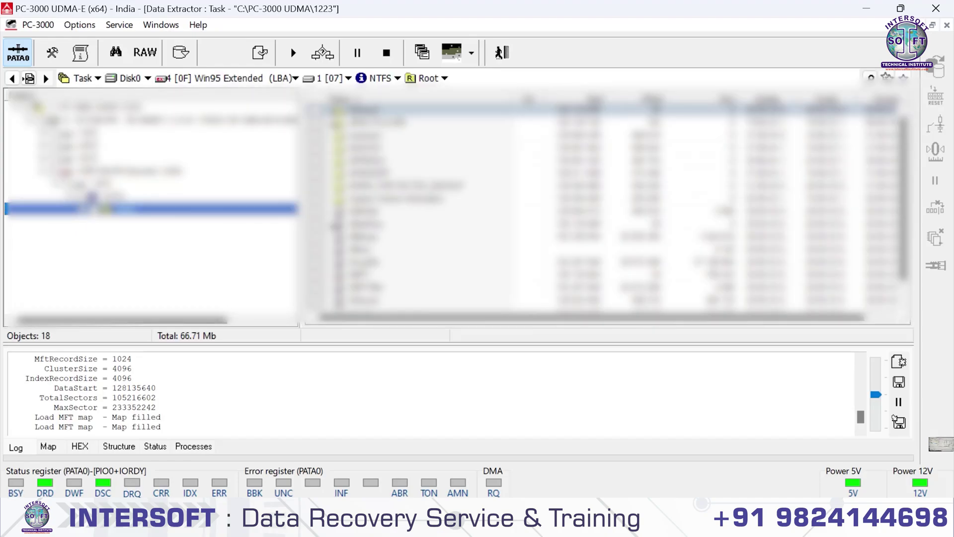
{"action": "key", "text": "Right"}
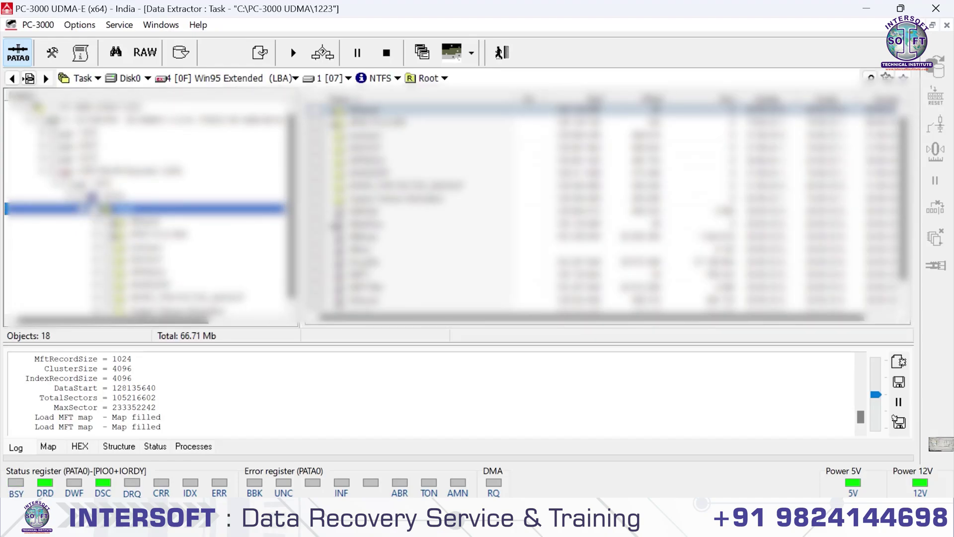
- Browse the Roots of partitions 3 and 2, opening the backserv folder
{"action": "left_click", "coordinate": [75, 158]}
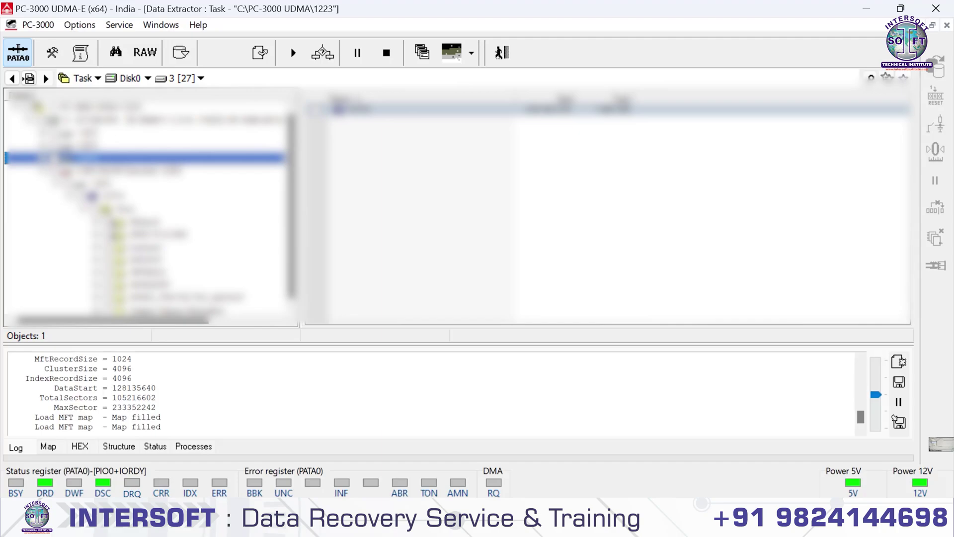
{"action": "key", "text": "Down"}
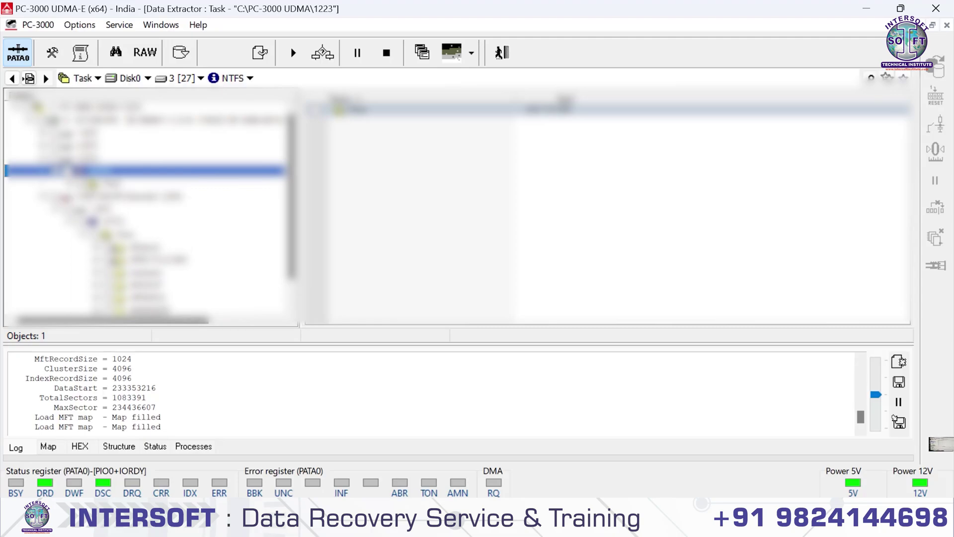
{"action": "left_click", "coordinate": [105, 183]}
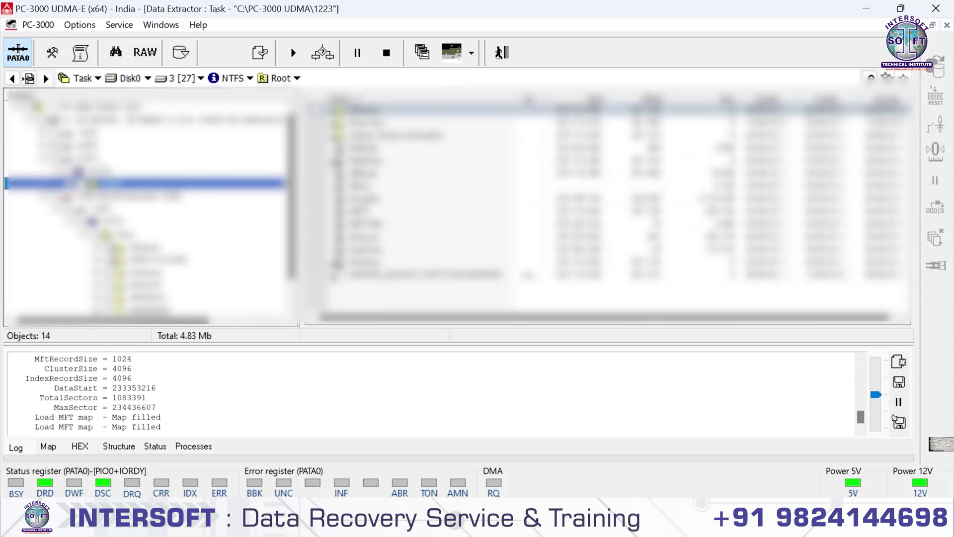
{"action": "left_click", "coordinate": [80, 144]}
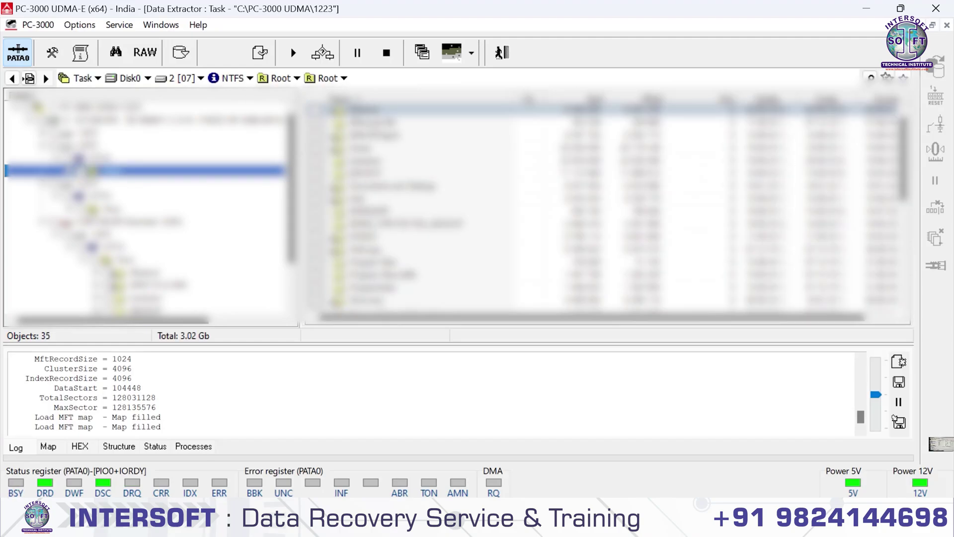
{"action": "double_click", "coordinate": [365, 172]}
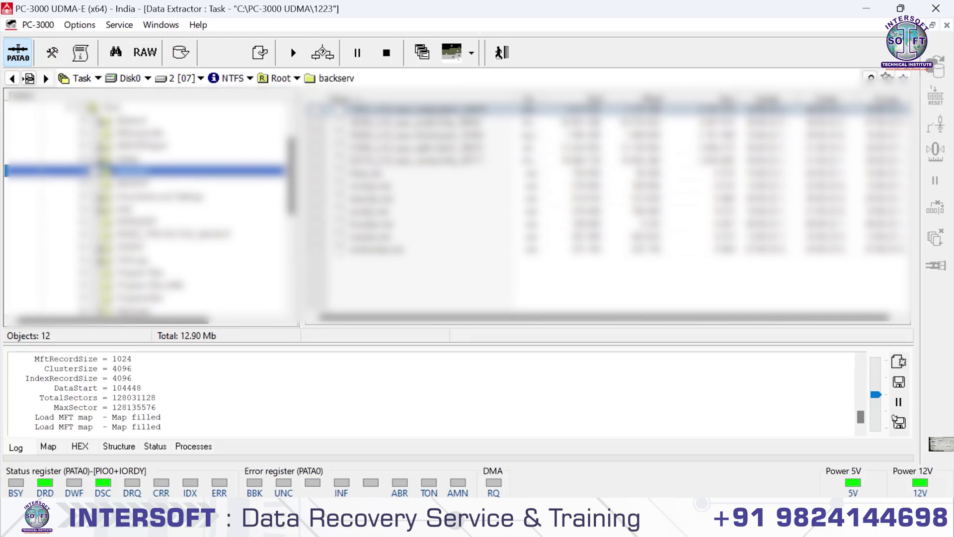
{"action": "scroll", "coordinate": [149, 204], "scroll_direction": "down", "scroll_amount": 10}
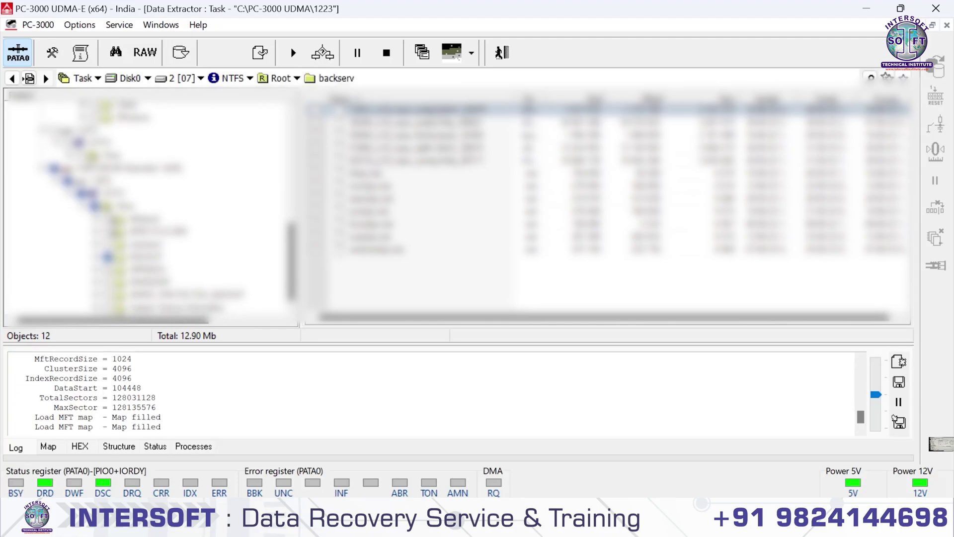
- From the BACKUP folder, choose Save with 'Save all marked in the task'
{"action": "left_click", "coordinate": [146, 256]}
{"action": "right_click", "coordinate": [146, 255]}
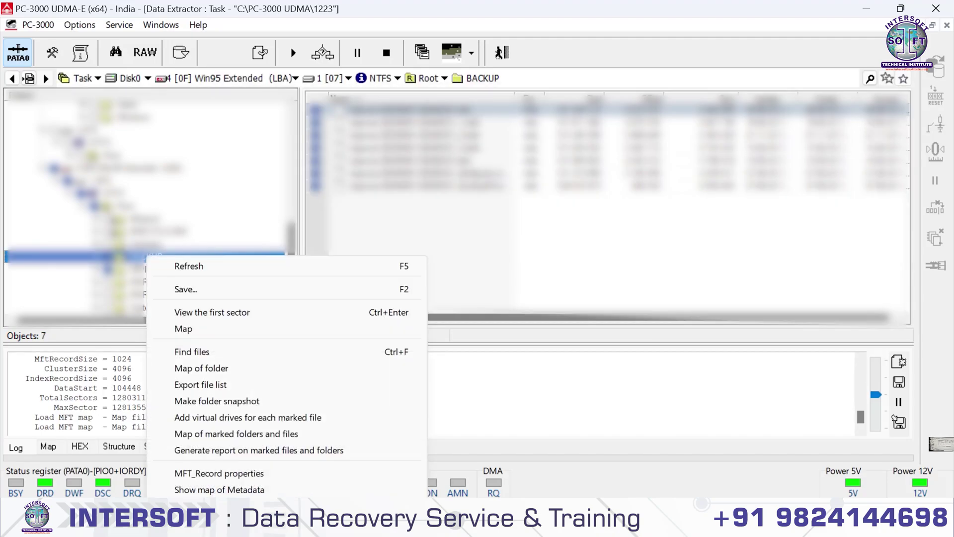
{"action": "left_click", "coordinate": [185, 288]}
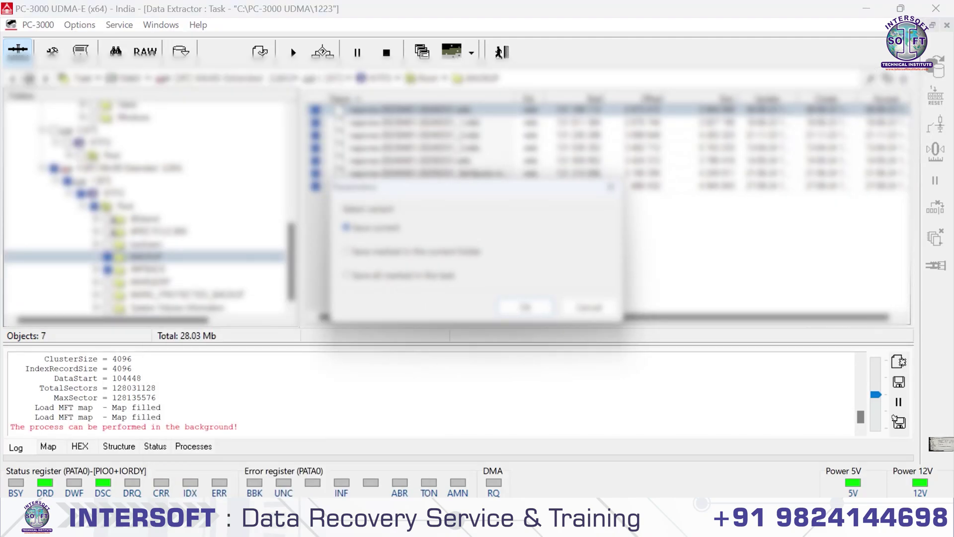
{"action": "left_click", "coordinate": [346, 275]}
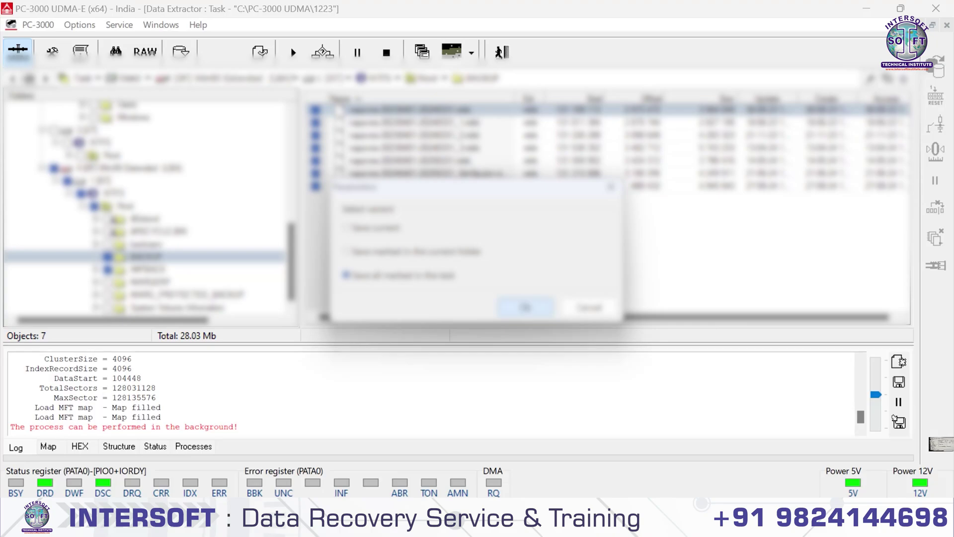
{"action": "left_click", "coordinate": [525, 307]}
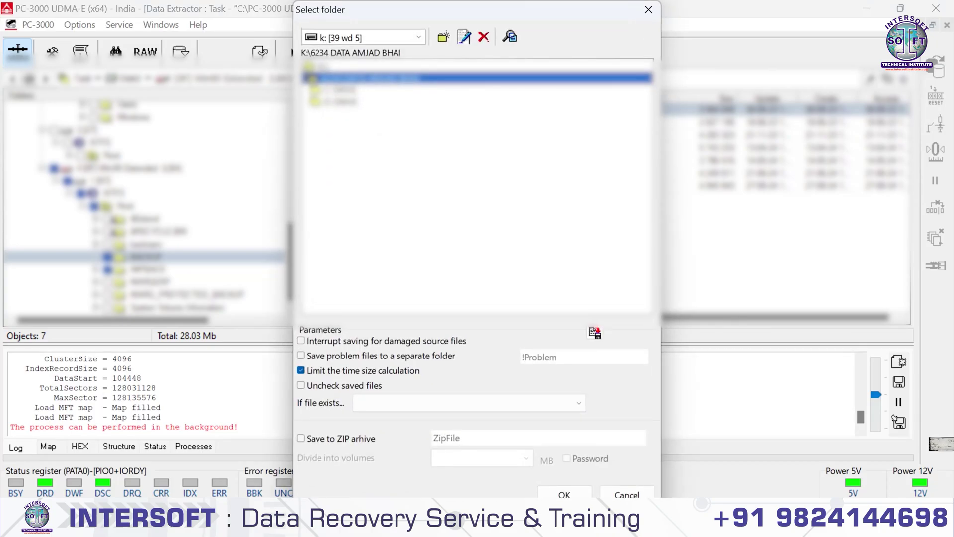
- Pick drive E:, create folder TEST, and start saving the marked items there
{"action": "left_click", "coordinate": [419, 37]}
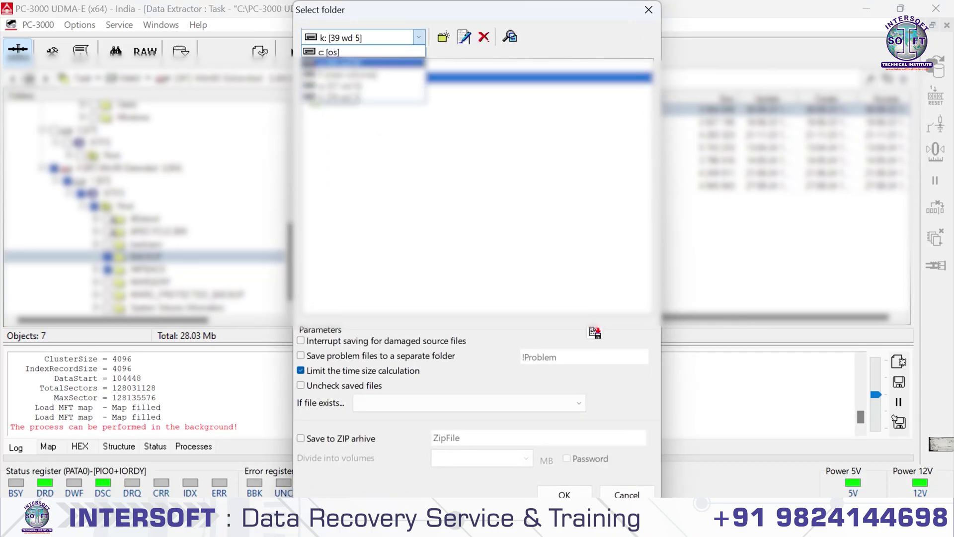
{"action": "left_click", "coordinate": [363, 63]}
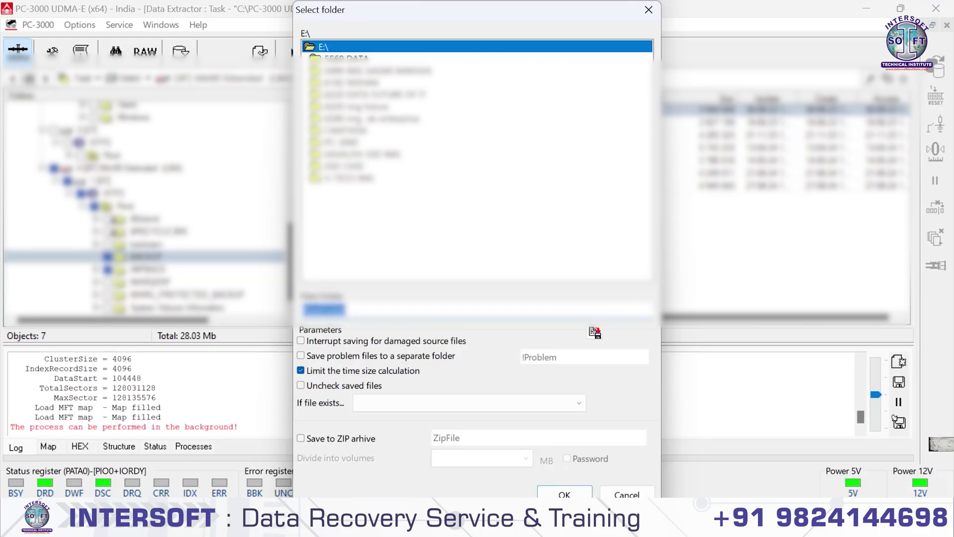
{"action": "key", "text": "BackSpace"}
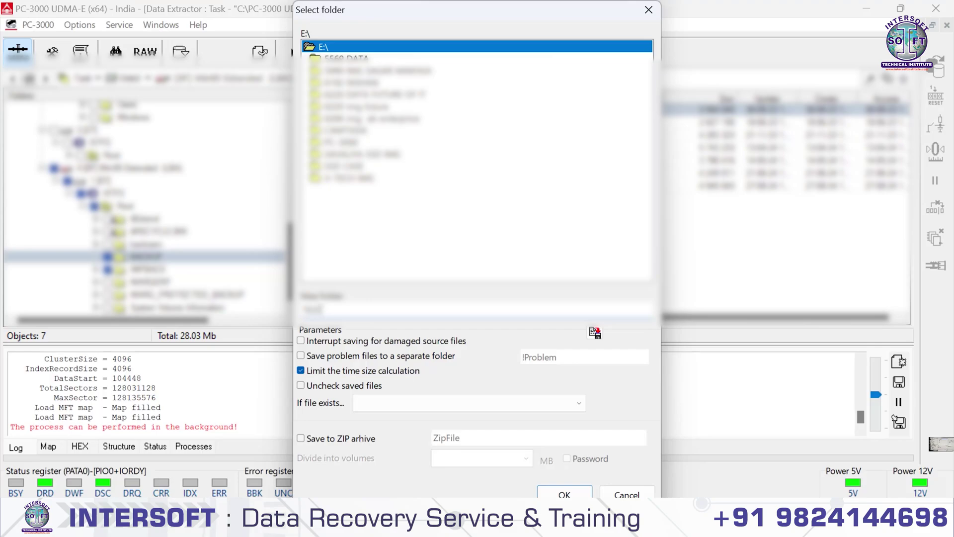
{"action": "key", "text": "Return"}
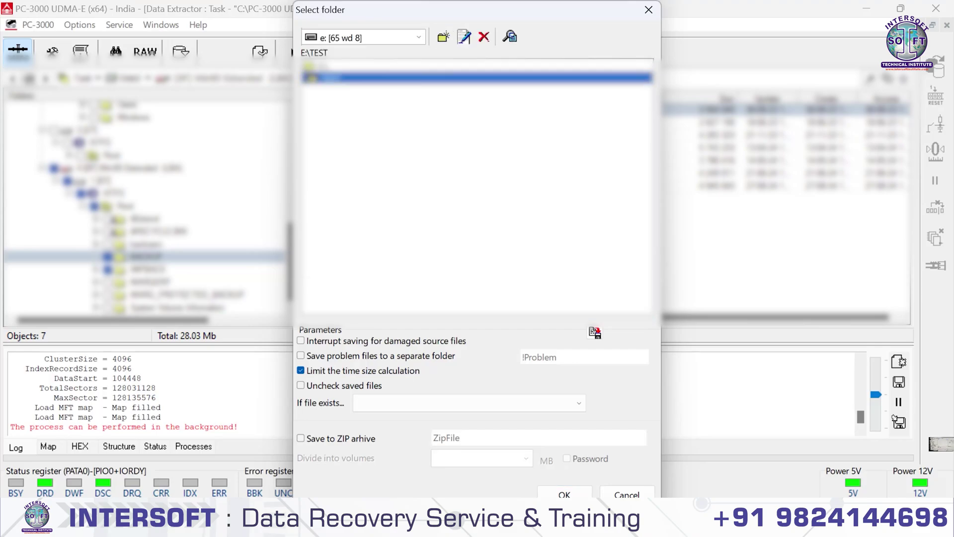
{"action": "key", "text": "Return"}
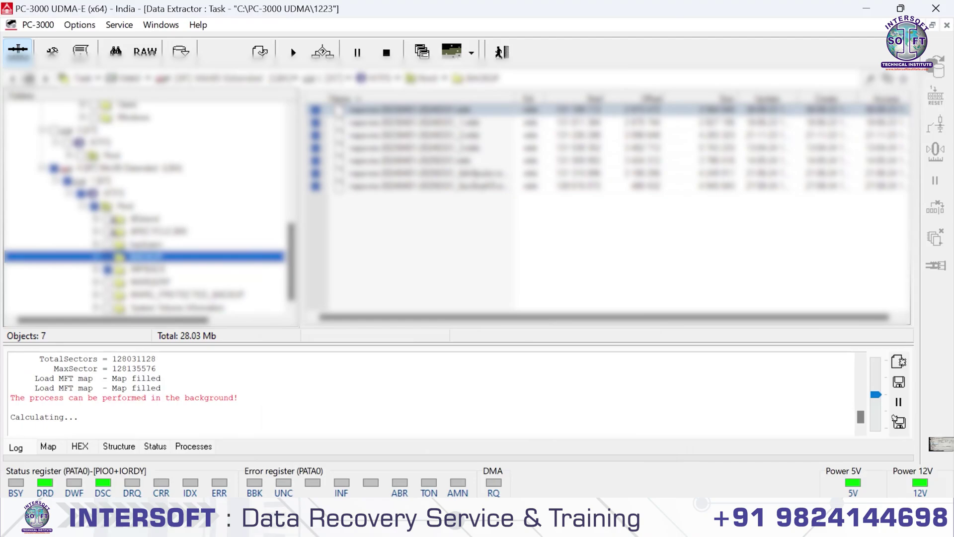